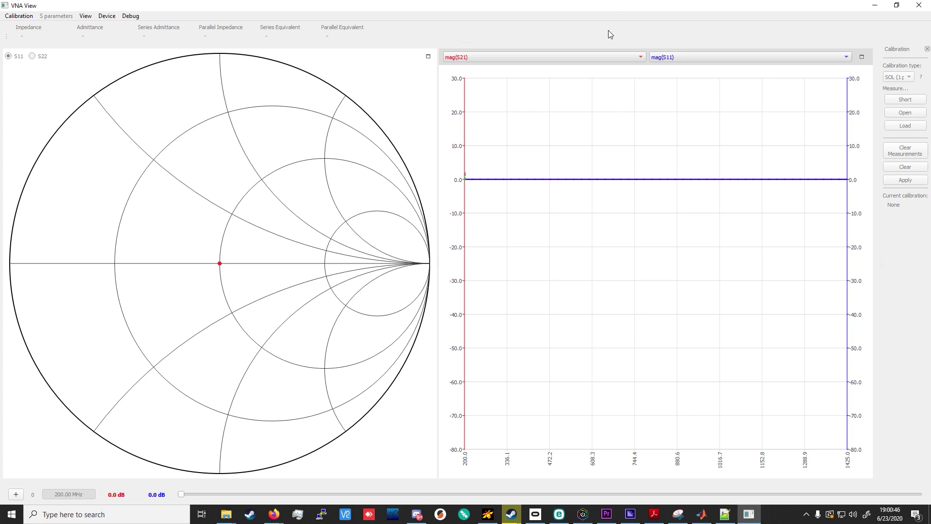
Connect NanoVNA-QT to the analyzer on COM5 from the Device menu.
{"action": "left_click", "coordinate": [109, 16]}
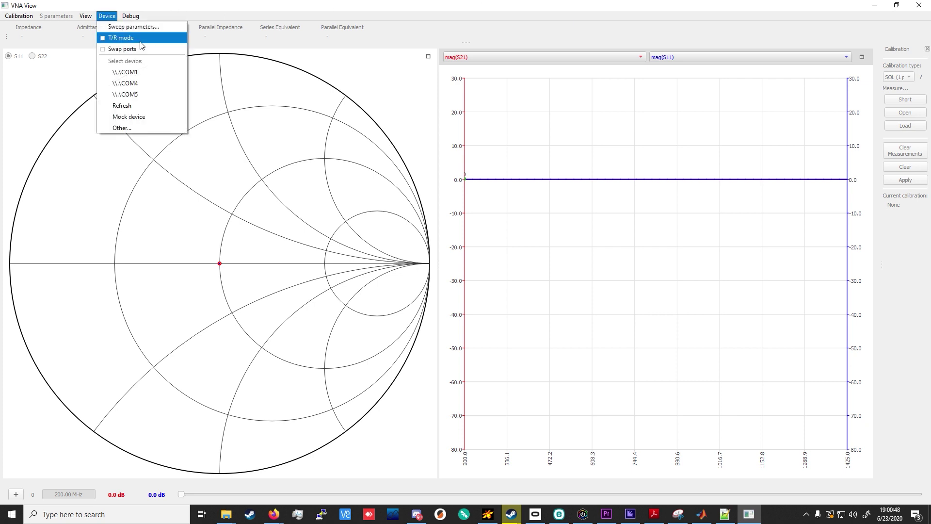
{"action": "left_click", "coordinate": [143, 98]}
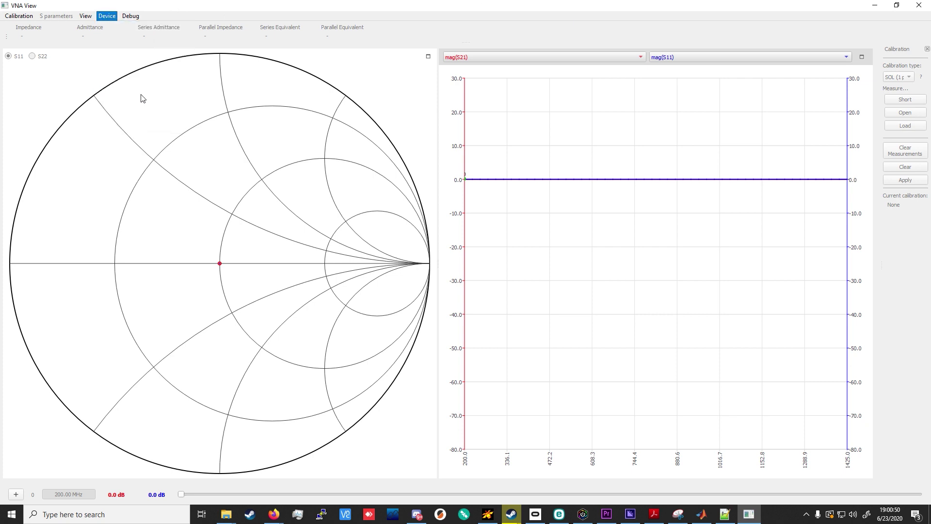
{"action": "left_click", "coordinate": [108, 17]}
{"action": "left_click", "coordinate": [146, 3]}
Set the sweep parameters to start 70 MHz and stop 126 MHz, with 201 points.
{"action": "left_click", "coordinate": [102, 17]}
{"action": "left_click", "coordinate": [140, 25]}
{"action": "double_click", "coordinate": [453, 218]}
{"action": "type", "text": "70"}
{"action": "key", "text": "Tab"}
{"action": "type", "text": "12"}
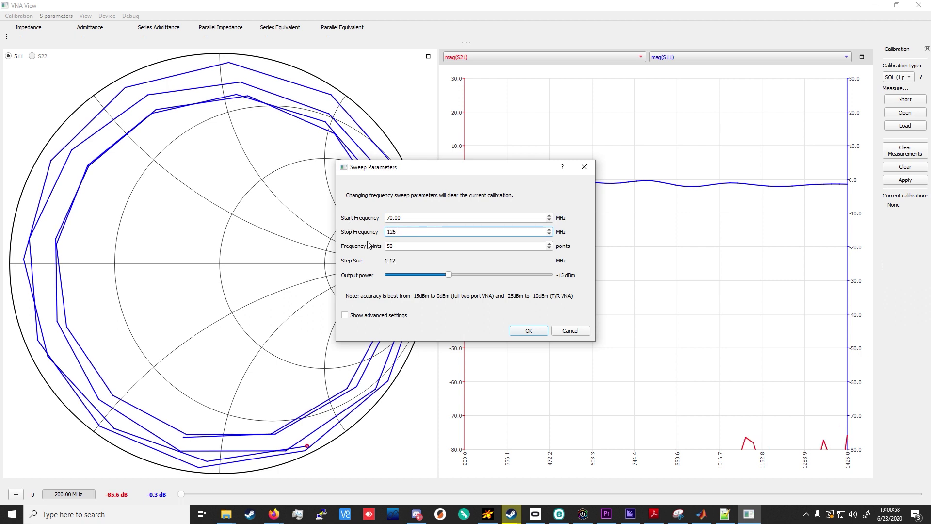
{"action": "type", "text": "6"}
{"action": "key", "text": "Tab"}
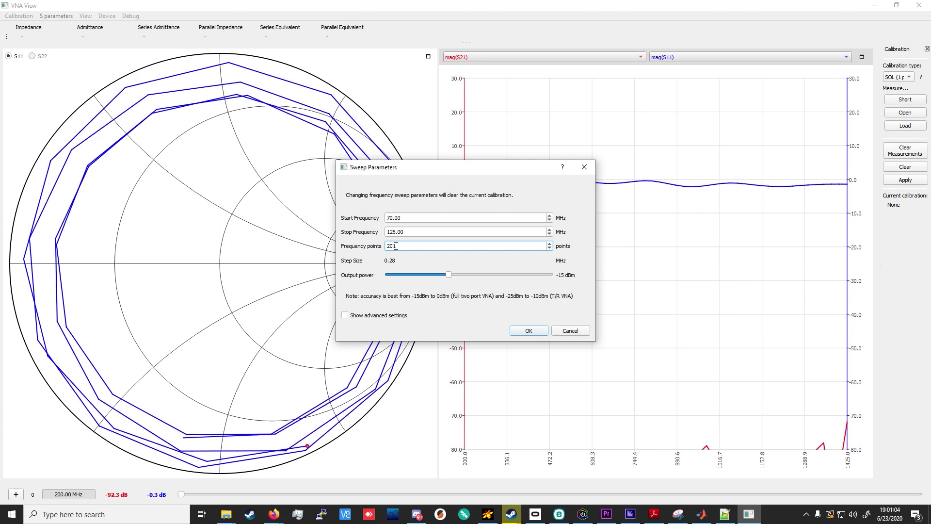
Confirm the 70–126 MHz sweep, widen the Calibration dock and choose SOLT (T/R) calibration type.
{"action": "left_click", "coordinate": [528, 330]}
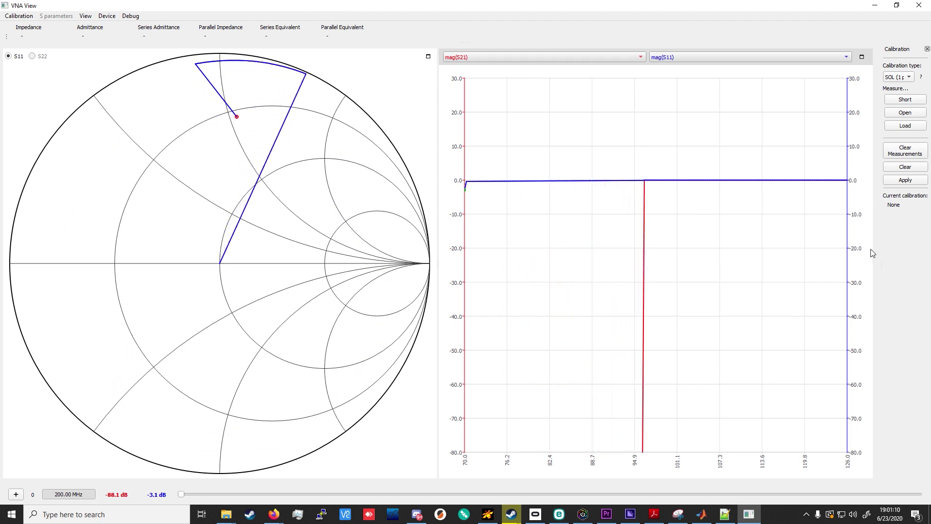
{"action": "left_click_drag", "start_coordinate": [879, 281], "coordinate": [820, 167]}
{"action": "left_click", "coordinate": [853, 77]}
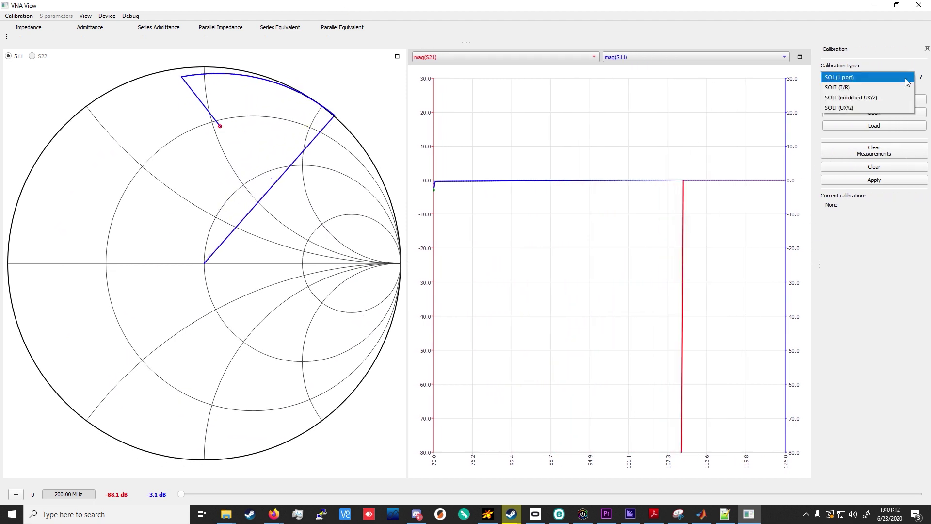
{"action": "left_click", "coordinate": [847, 88]}
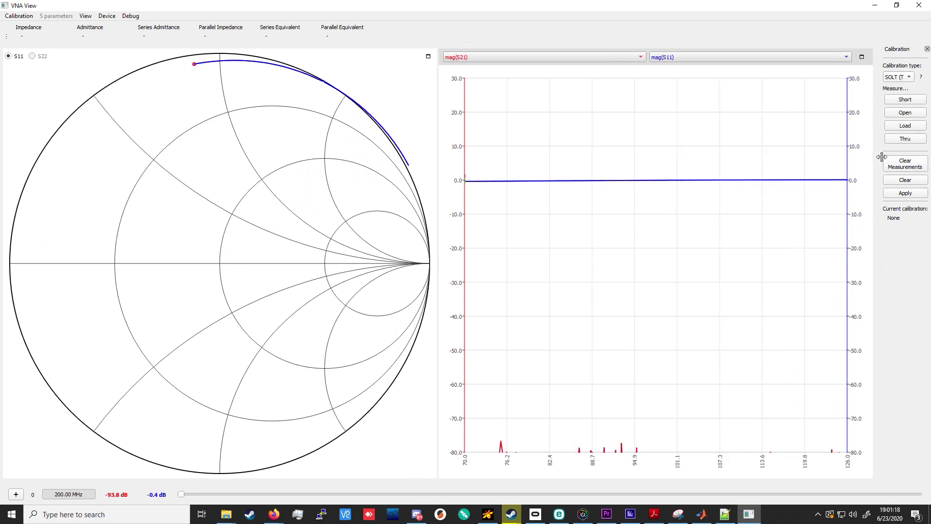
{"action": "left_click_drag", "start_coordinate": [881, 157], "coordinate": [827, 164]}
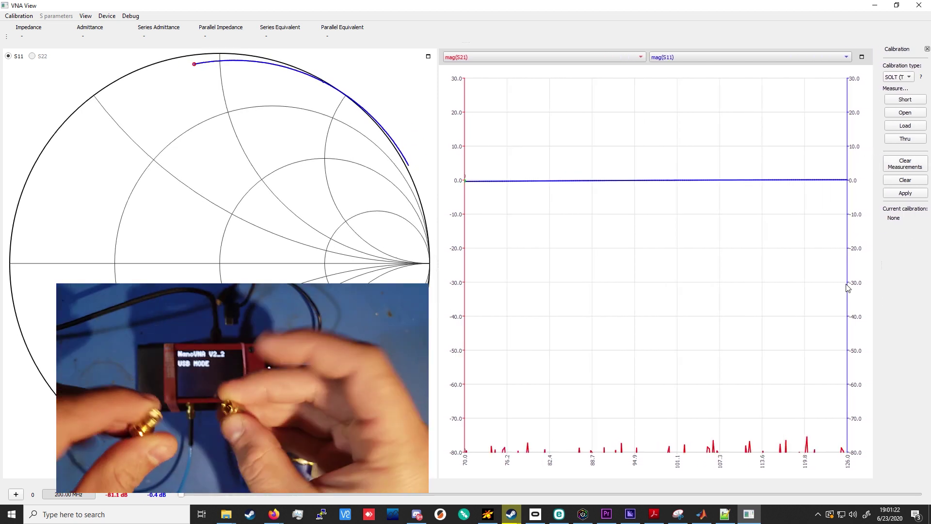
Measure the short calibration standard in the Calibration dock.
{"action": "left_click", "coordinate": [905, 100]}
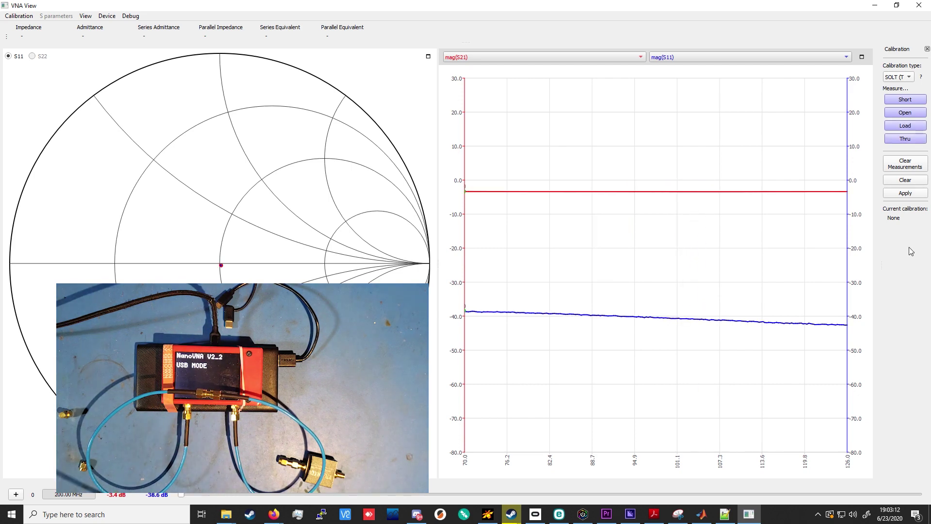
Apply the completed SOLT (T/R) calibration to the 70–126 MHz sweep.
{"action": "left_click", "coordinate": [905, 193]}
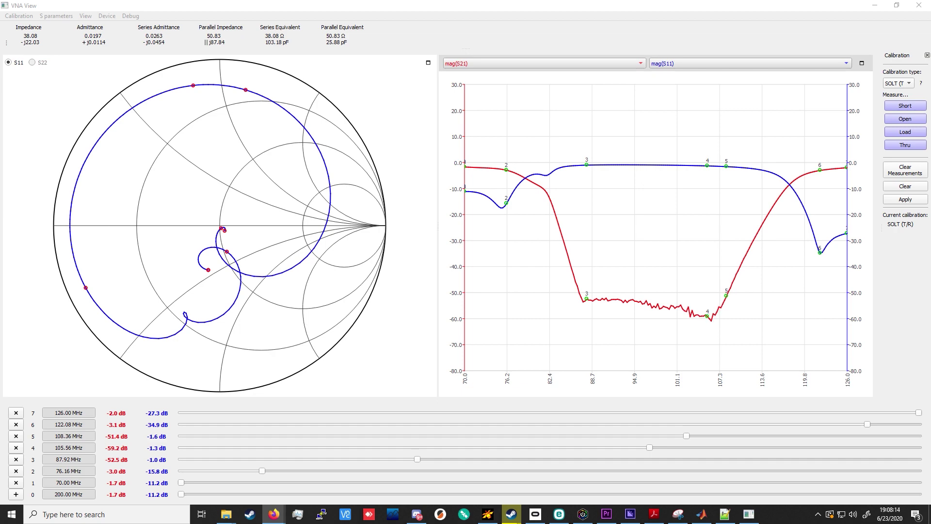
{"action": "key", "text": "alt+Tab"}
{"action": "scroll", "coordinate": [239, 375], "scroll_direction": "up", "scroll_amount": 2}
{"action": "scroll", "coordinate": [320, 417], "scroll_direction": "up", "scroll_amount": 2}
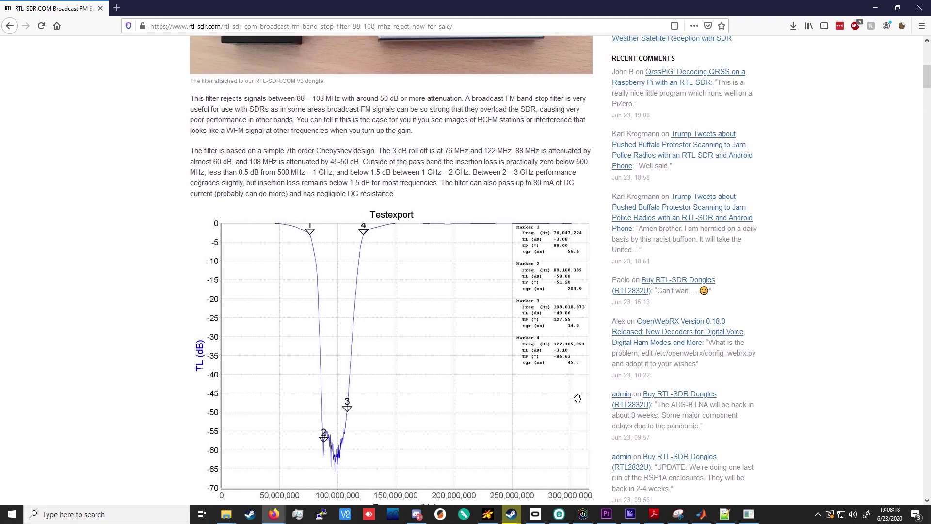
{"action": "scroll", "coordinate": [377, 391], "scroll_direction": "down", "scroll_amount": 2}
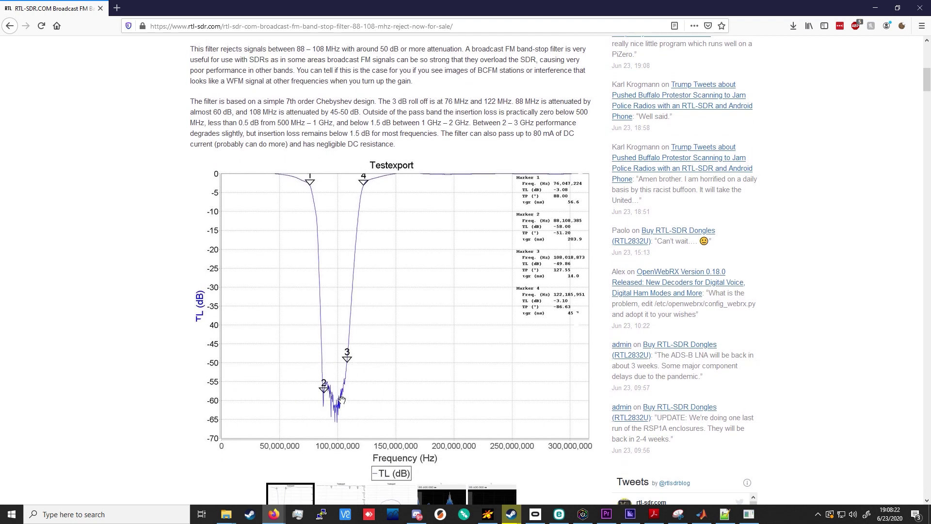
{"action": "scroll", "coordinate": [410, 396], "scroll_direction": "up", "scroll_amount": 2}
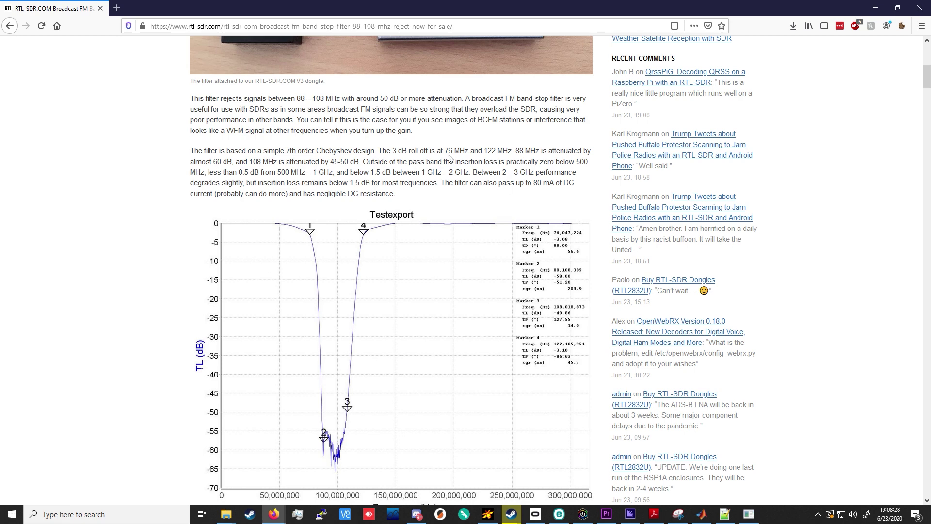
{"action": "left_click_drag", "start_coordinate": [381, 151], "coordinate": [514, 148]}
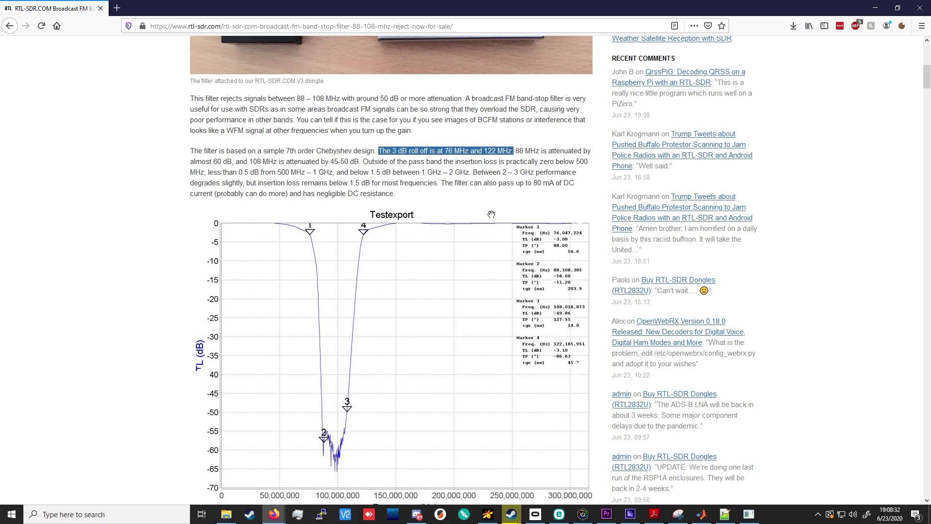
{"action": "left_click", "coordinate": [462, 186]}
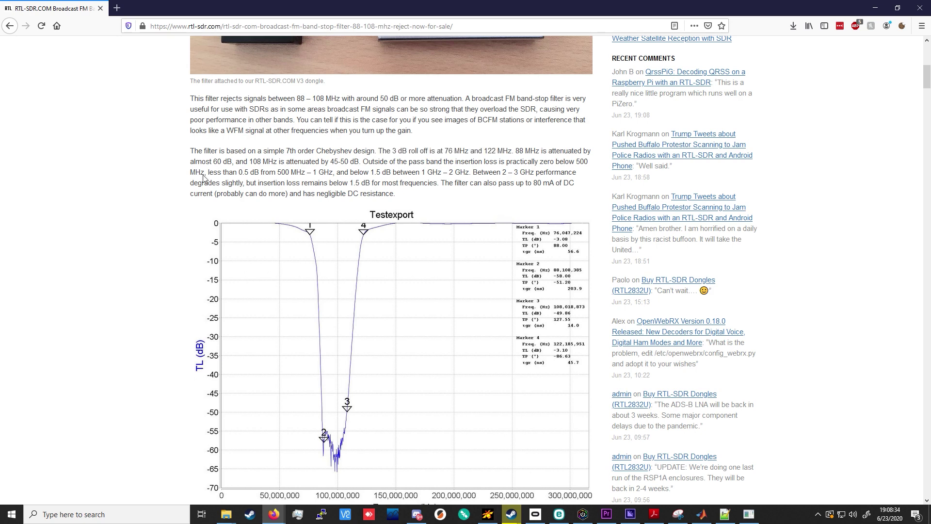
{"action": "left_click_drag", "start_coordinate": [542, 150], "coordinate": [221, 161]}
{"action": "left_click", "coordinate": [522, 151]}
{"action": "left_click_drag", "start_coordinate": [517, 151], "coordinate": [584, 151]}
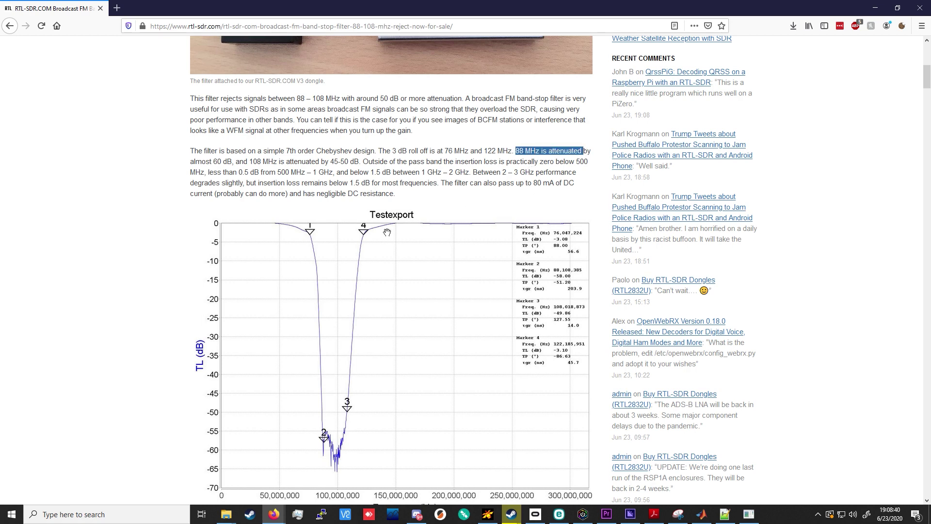
{"action": "key", "text": "alt+Tab"}
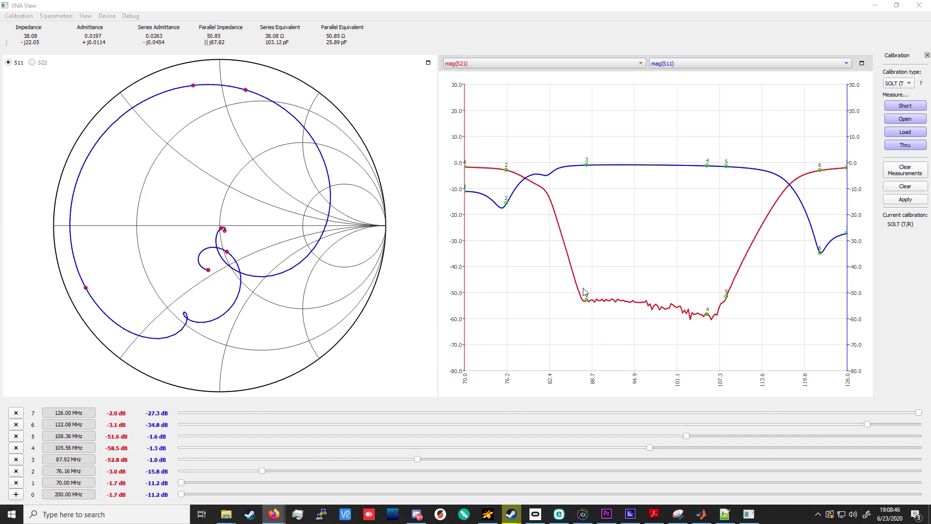
Switch to the RTL-SDR.com article's return-loss plot, then return to the VNA sweep.
{"action": "key", "text": "alt+Tab"}
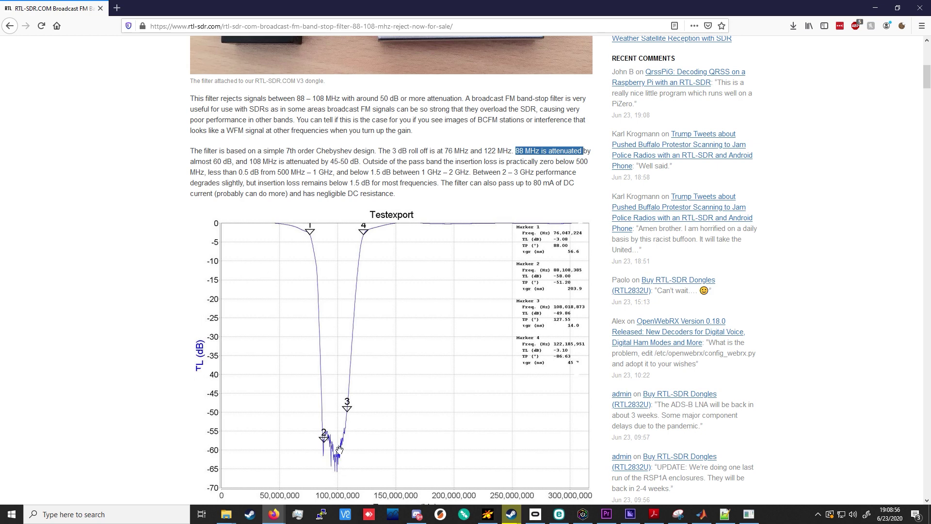
{"action": "double_click", "coordinate": [529, 3]}
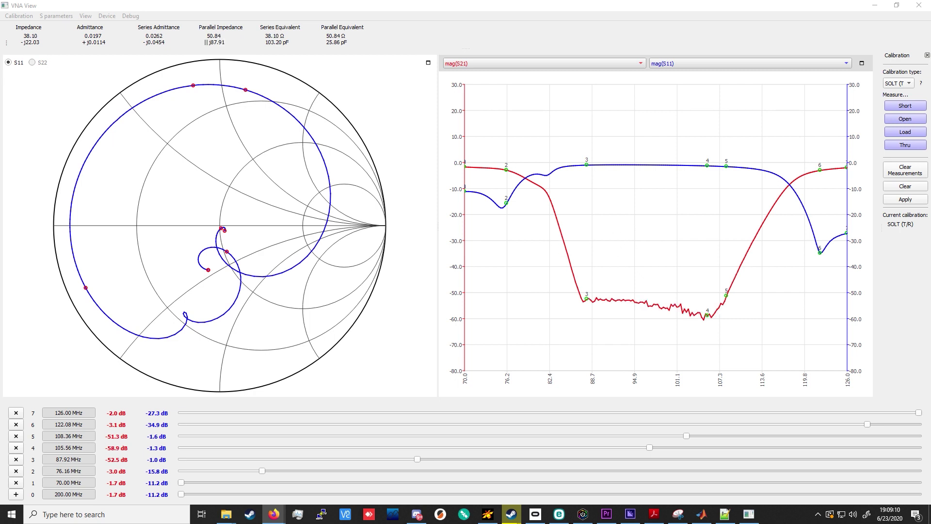
Bring the RTL-SDR.com article forward and slide its window aside to reveal VNA View.
{"action": "left_click", "coordinate": [274, 514]}
{"action": "scroll", "coordinate": [466, 104], "scroll_direction": "down", "scroll_amount": 2}
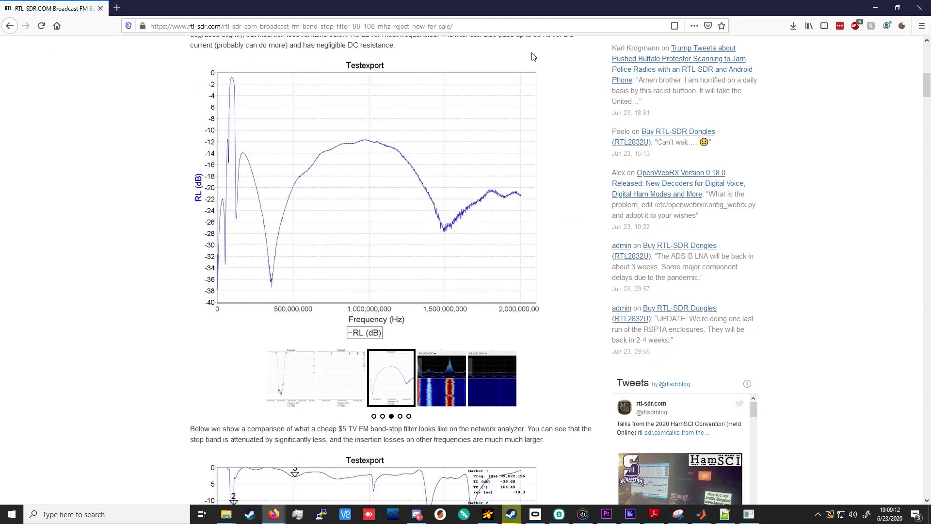
{"action": "scroll", "coordinate": [234, 270], "scroll_direction": "up", "scroll_amount": 2}
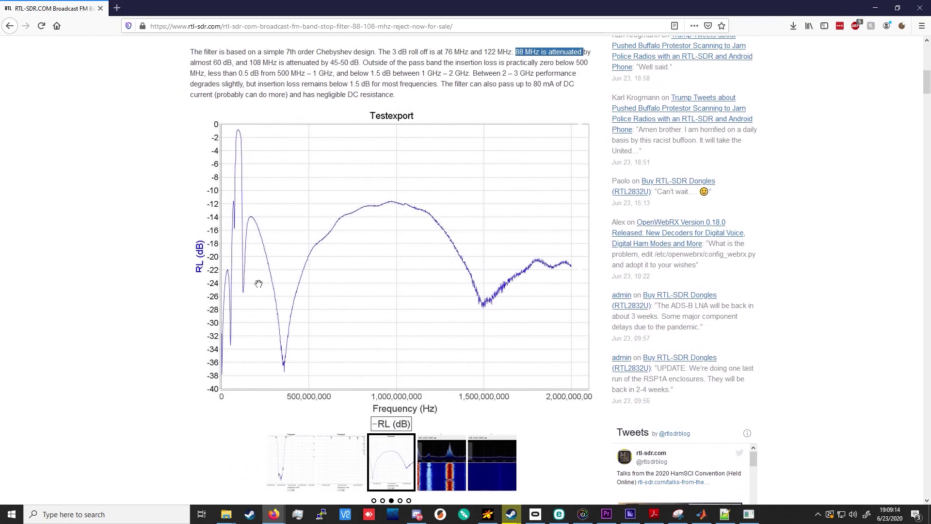
{"action": "left_click_drag", "start_coordinate": [505, 7], "coordinate": [930, 7]}
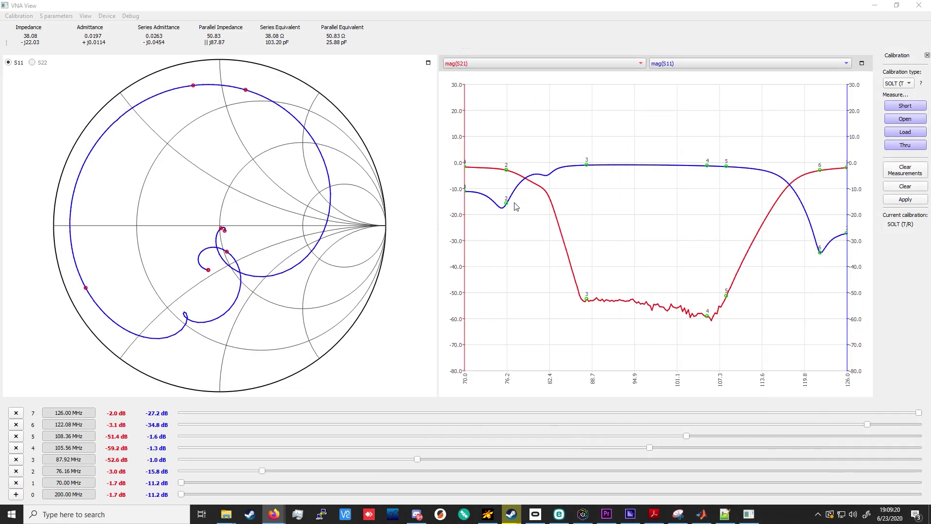
Place the article's Testexport chart beside the sweep to compare, then move it off-screen.
{"action": "key", "text": "alt+Tab"}
{"action": "left_click_drag", "start_coordinate": [888, 53], "coordinate": [406, 53]}
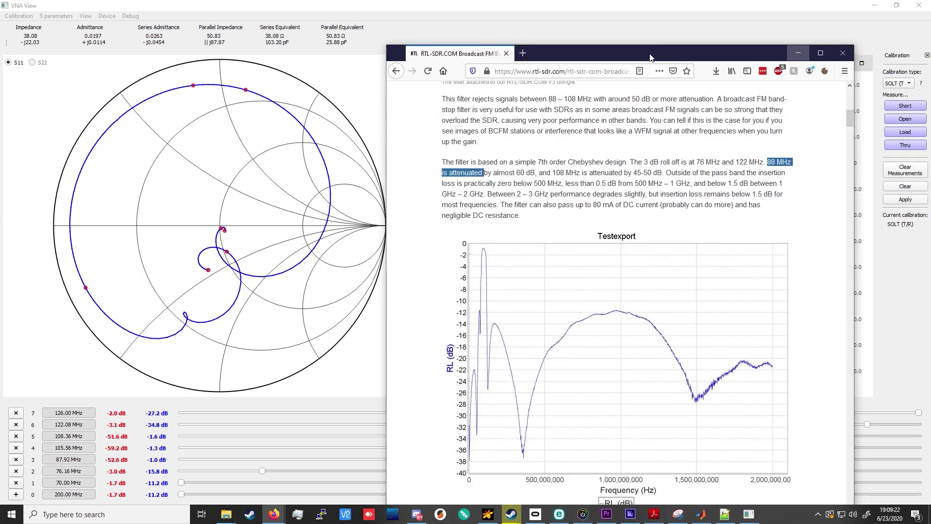
{"action": "left_click_drag", "start_coordinate": [650, 58], "coordinate": [228, 20]}
{"action": "left_click", "coordinate": [348, 74]}
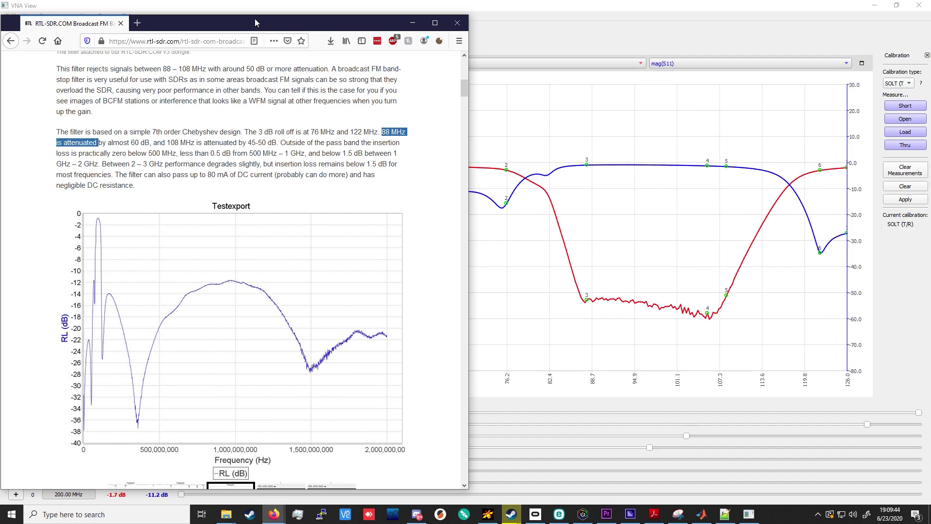
{"action": "left_click_drag", "start_coordinate": [254, 19], "coordinate": [930, 146]}
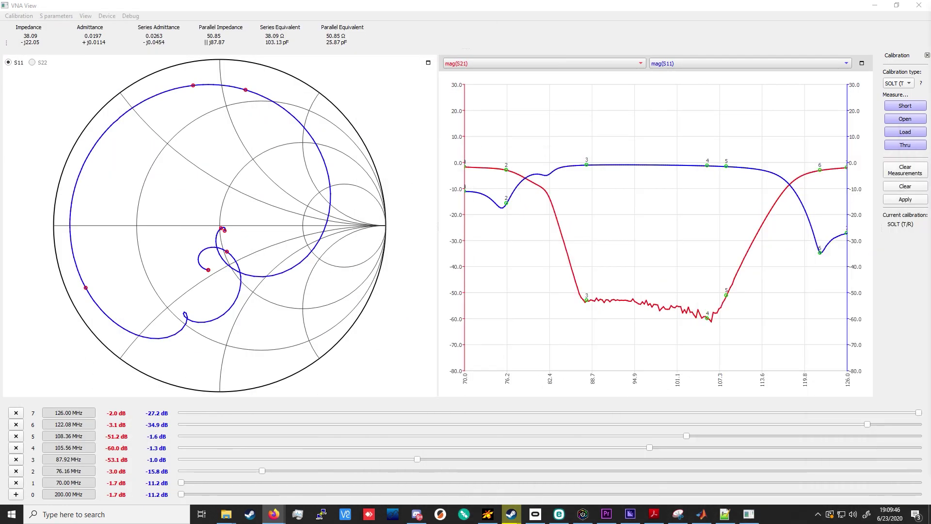
Focus the VNA View window and show its S parameters menu.
{"action": "left_click", "coordinate": [243, 12]}
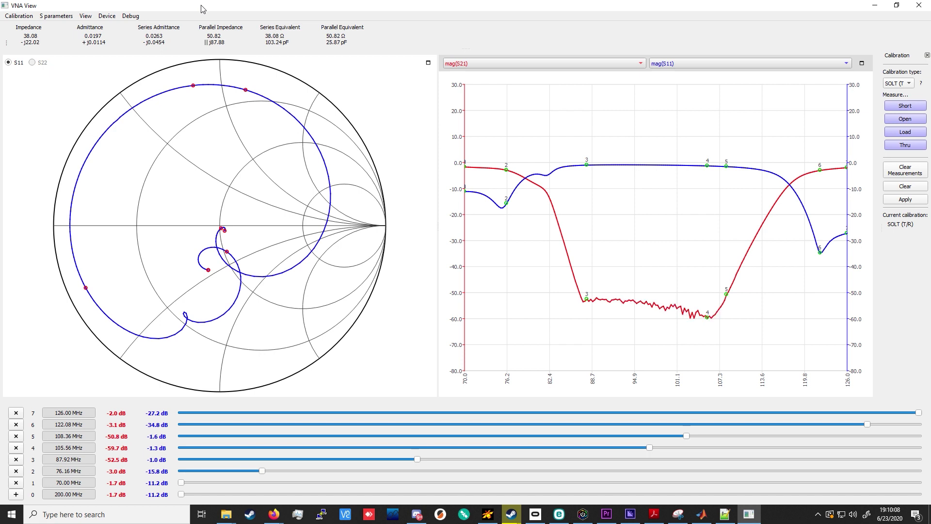
{"action": "left_click", "coordinate": [57, 19]}
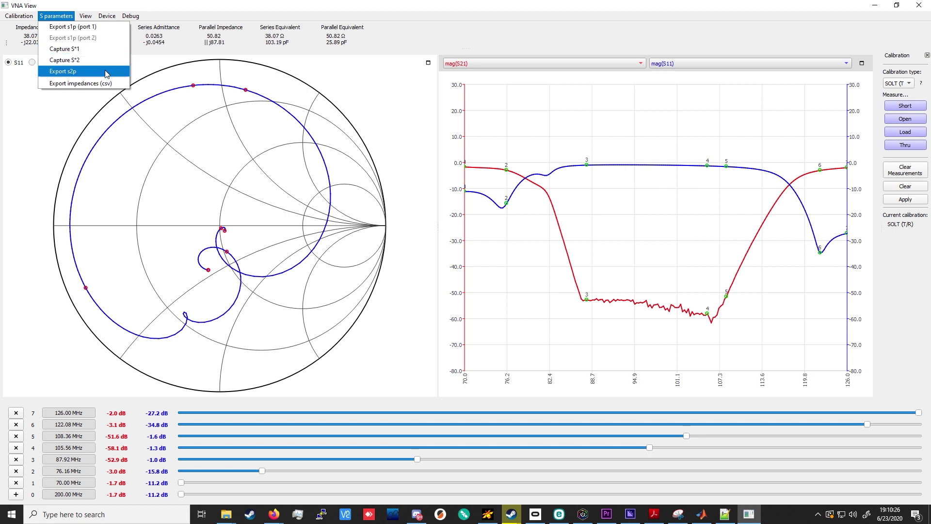
Capture the port-1 S11 and S21 measurement with Capture S*1.
{"action": "left_click", "coordinate": [95, 51]}
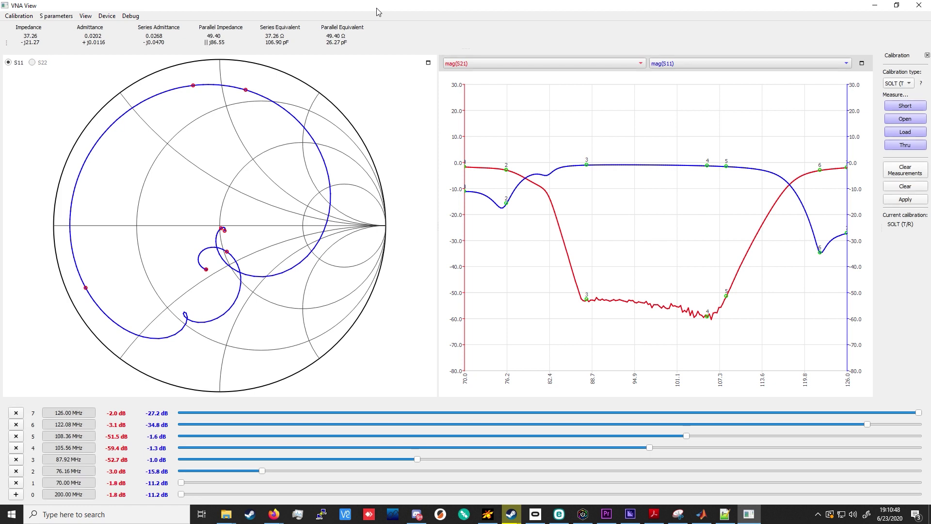
{"action": "left_click", "coordinate": [65, 16]}
Take a second capture of the filter sweep from the S parameters menu.
{"action": "left_click", "coordinate": [82, 64]}
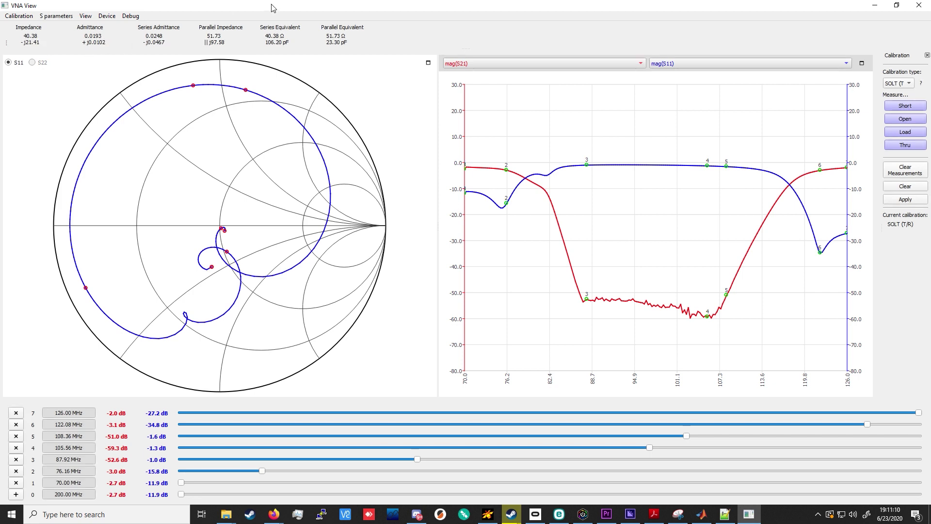
{"action": "left_click", "coordinate": [60, 16]}
Export the sweep as .s2p, browsing to Google Drive > Documents > AmateurRadio.
{"action": "left_click", "coordinate": [60, 76]}
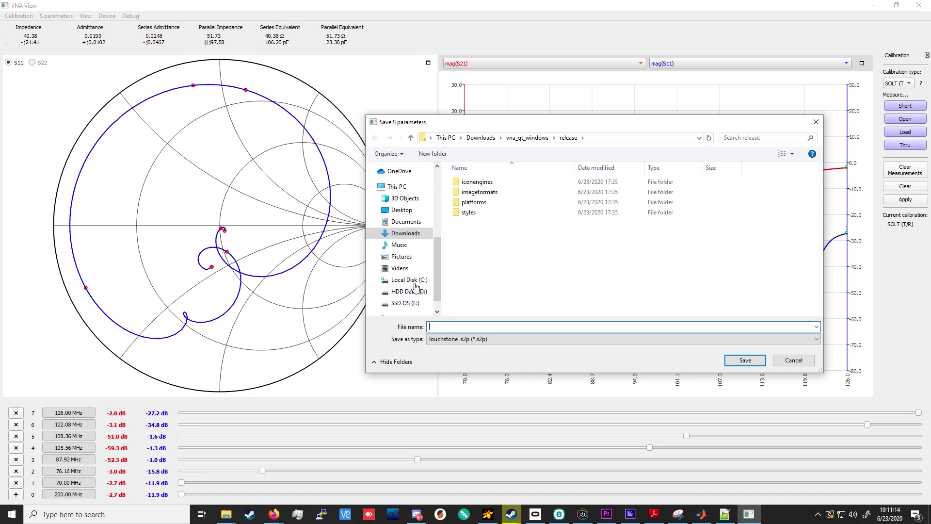
{"action": "scroll", "coordinate": [416, 287], "scroll_direction": "up", "scroll_amount": 5}
{"action": "left_click", "coordinate": [408, 233]}
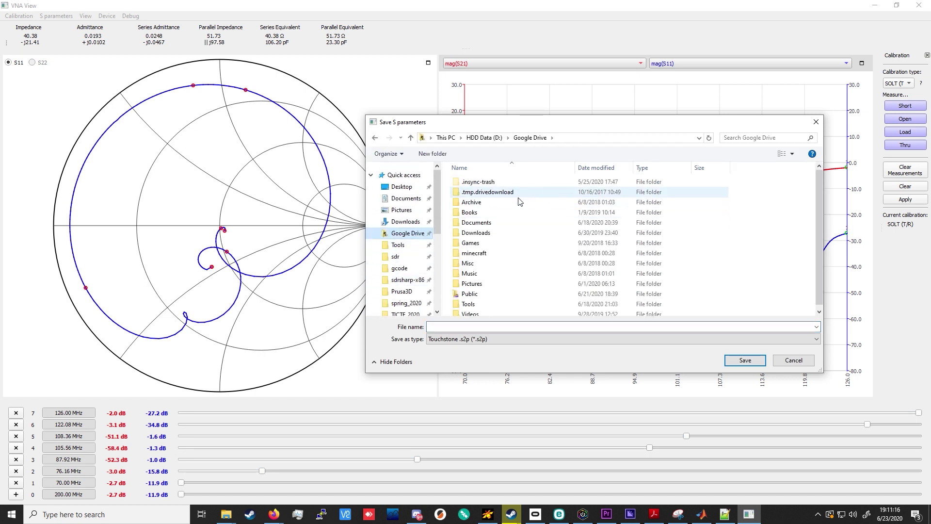
{"action": "scroll", "coordinate": [495, 261], "scroll_direction": "down", "scroll_amount": 1}
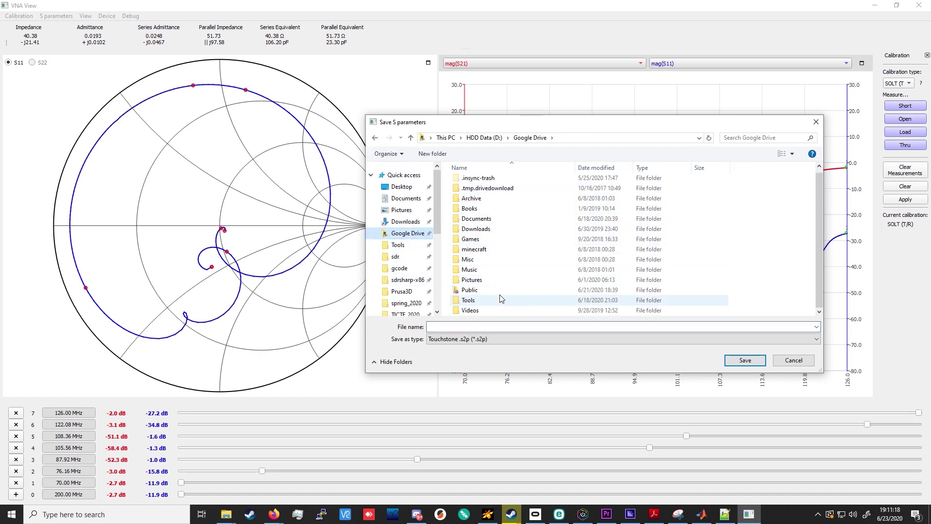
{"action": "double_click", "coordinate": [476, 218]}
{"action": "double_click", "coordinate": [474, 191]}
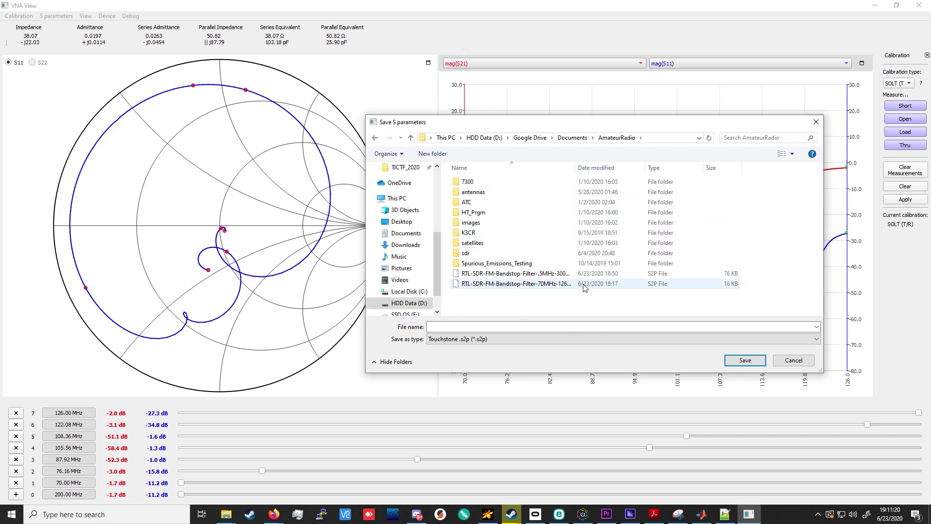
Save over RTL-SDR-FM-Bandstop-Filter-70MHz-126MHz-201pts-(duplicated_S11_S21).s2p, confirming the replacement.
{"action": "left_click", "coordinate": [575, 286]}
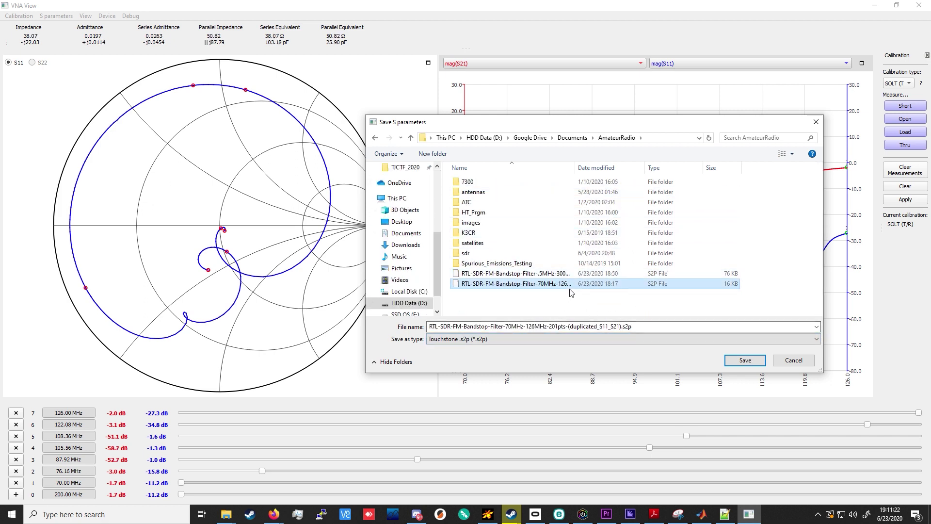
{"action": "left_click", "coordinate": [507, 326]}
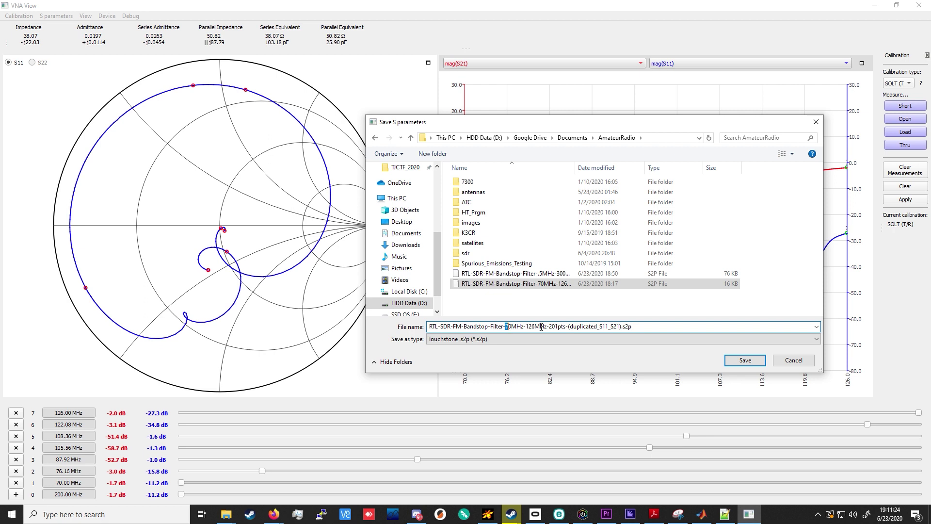
{"action": "left_click_drag", "start_coordinate": [525, 327], "coordinate": [562, 328]}
{"action": "left_click_drag", "start_coordinate": [568, 327], "coordinate": [623, 327]}
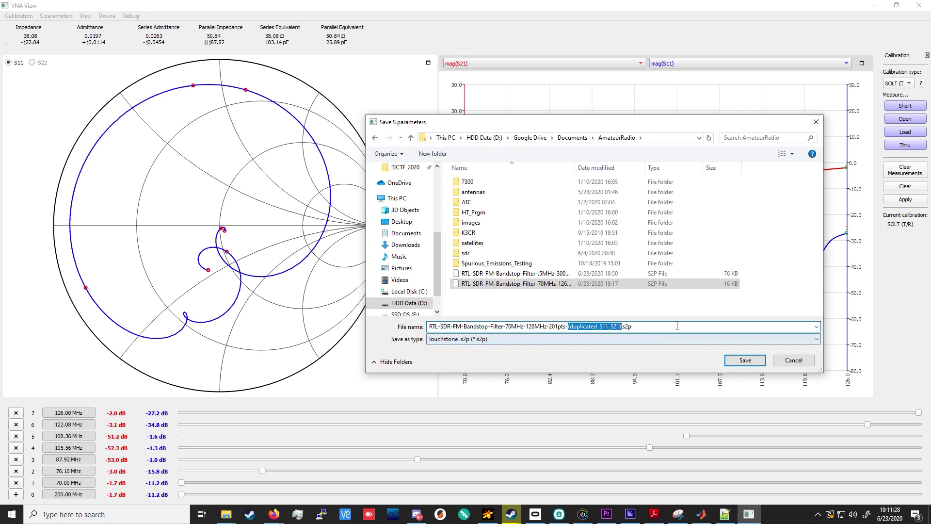
{"action": "left_click", "coordinate": [435, 327]}
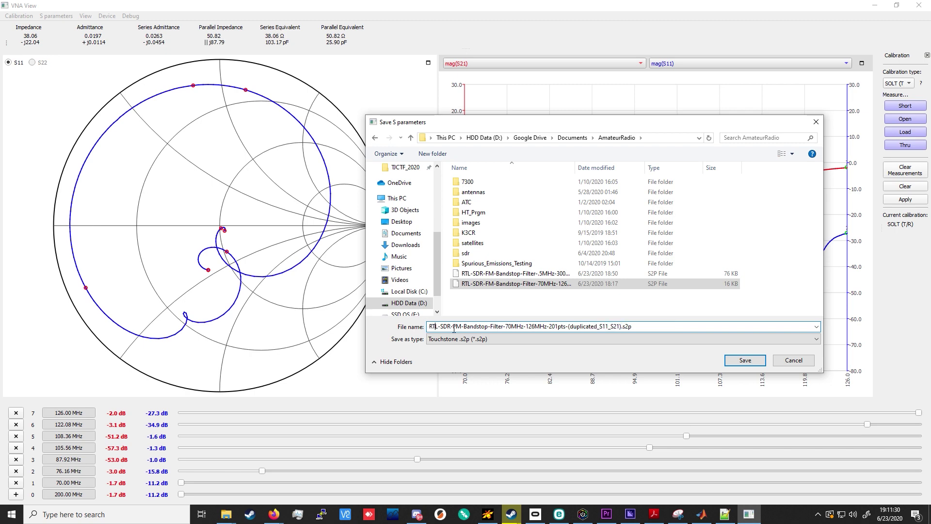
{"action": "left_click_drag", "start_coordinate": [454, 326], "coordinate": [516, 326]}
{"action": "key", "text": "End"}
{"action": "left_click", "coordinate": [745, 360]}
{"action": "key", "text": "Return"}
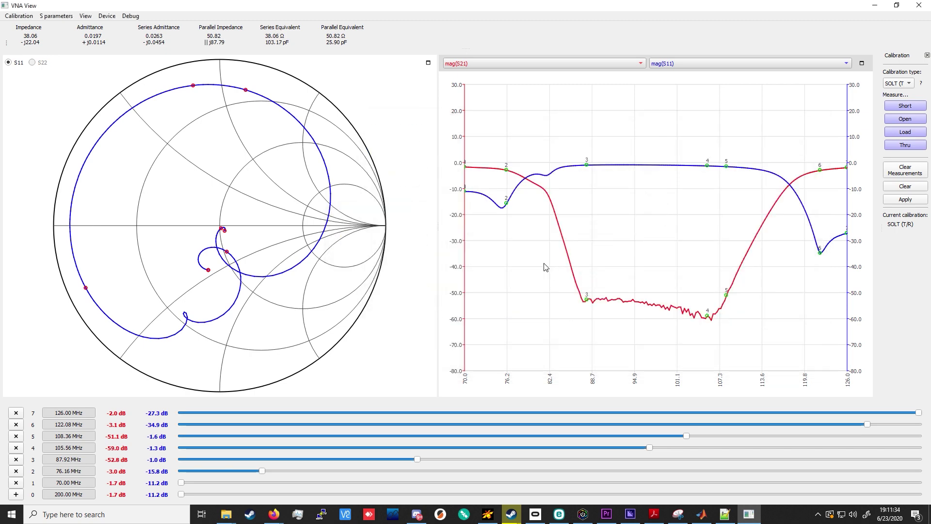
Open the saved FM band-stop filter .s2p file in Notepad++.
{"action": "left_click", "coordinate": [725, 514]}
{"action": "key", "text": "ctrl+o"}
{"action": "left_click", "coordinate": [578, 352]}
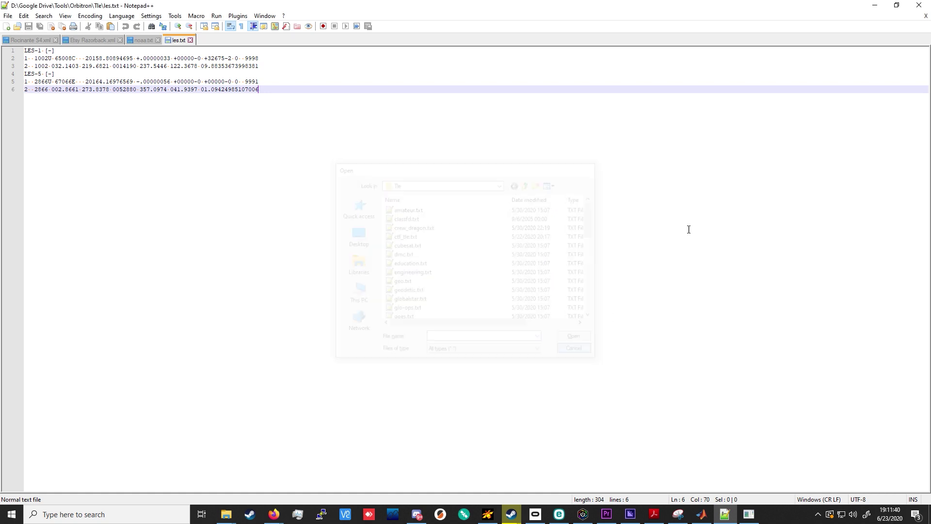
{"action": "left_click", "coordinate": [873, 6]}
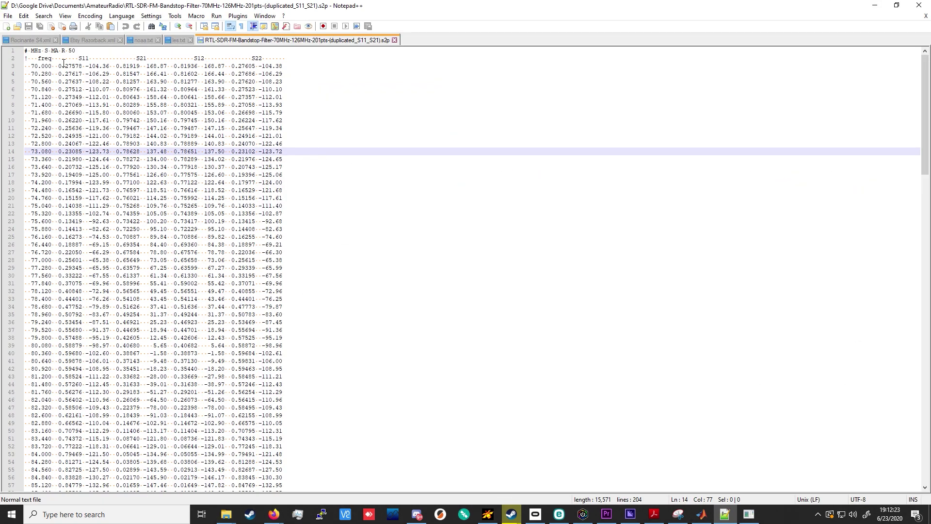
Highlight the S21 magnitude 0.81919 and angle 168.87 in the 70 MHz row.
{"action": "left_click_drag", "start_coordinate": [67, 66], "coordinate": [277, 64]}
{"action": "left_click", "coordinate": [190, 81]}
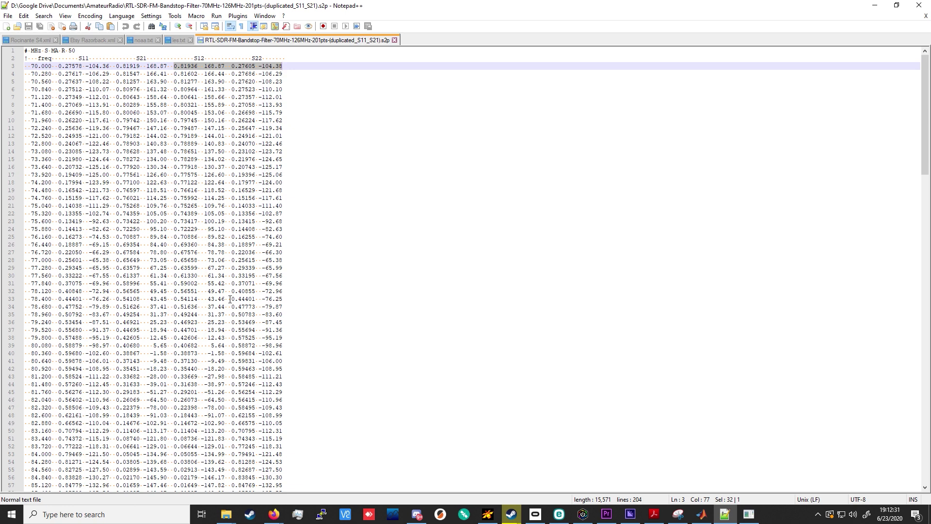
{"action": "left_click", "coordinate": [202, 70]}
{"action": "left_click", "coordinate": [280, 65]}
{"action": "left_click_drag", "start_coordinate": [116, 68], "coordinate": [222, 67]}
{"action": "left_click", "coordinate": [168, 67]}
Highlight the S11, S21, S12 and S22 values in the first data row in turn.
{"action": "left_click", "coordinate": [225, 66]}
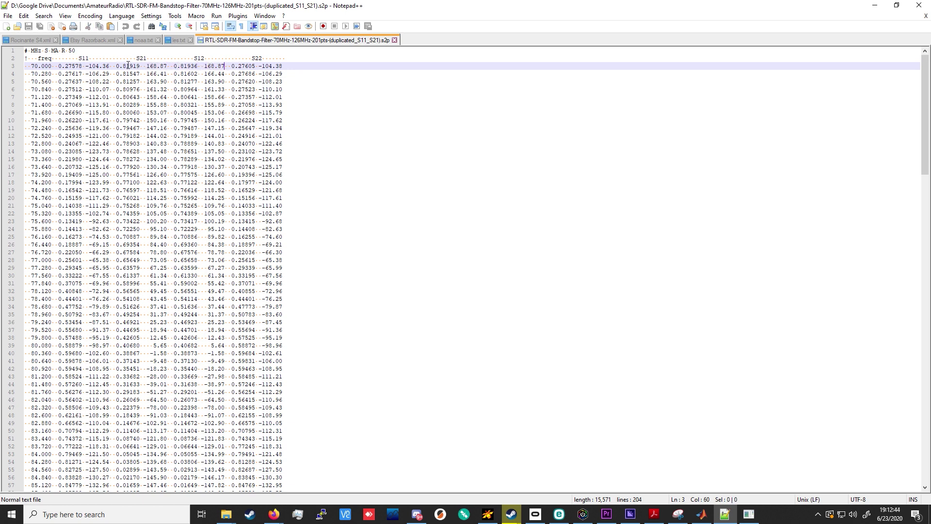
{"action": "left_click", "coordinate": [179, 67]}
{"action": "left_click_drag", "start_coordinate": [135, 67], "coordinate": [198, 67]}
{"action": "left_click", "coordinate": [68, 74]}
{"action": "left_click_drag", "start_coordinate": [63, 67], "coordinate": [95, 67]}
{"action": "left_click_drag", "start_coordinate": [232, 67], "coordinate": [253, 66]}
{"action": "left_click", "coordinate": [272, 81]}
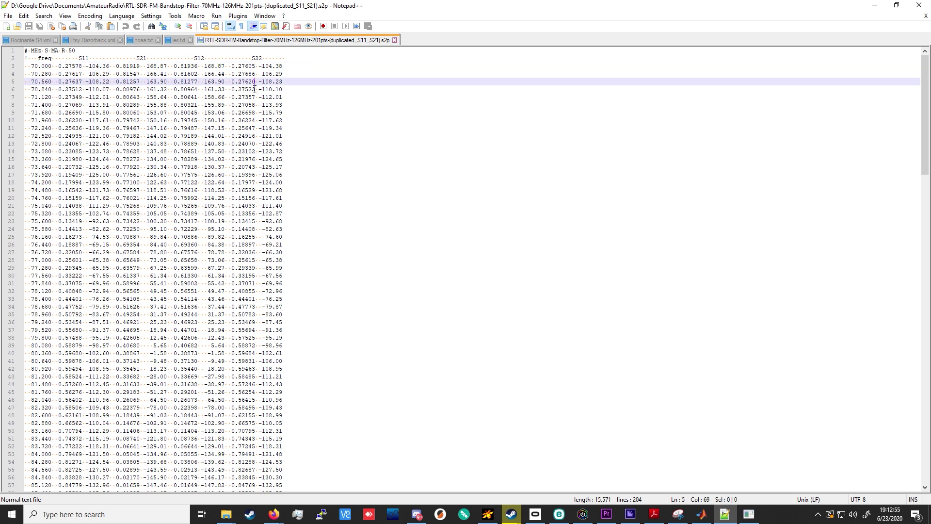
Scroll and step down through the 204 data rows, then return to VNA View.
{"action": "scroll", "coordinate": [276, 218], "scroll_direction": "down", "scroll_amount": 20}
{"action": "scroll", "coordinate": [280, 356], "scroll_direction": "up", "scroll_amount": 20}
{"action": "left_click", "coordinate": [415, 174]}
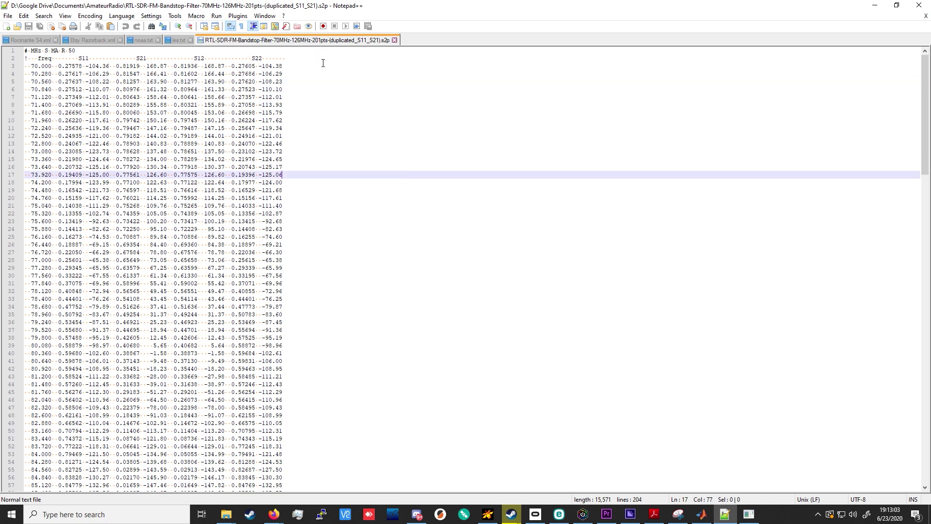
{"action": "left_click", "coordinate": [295, 75]}
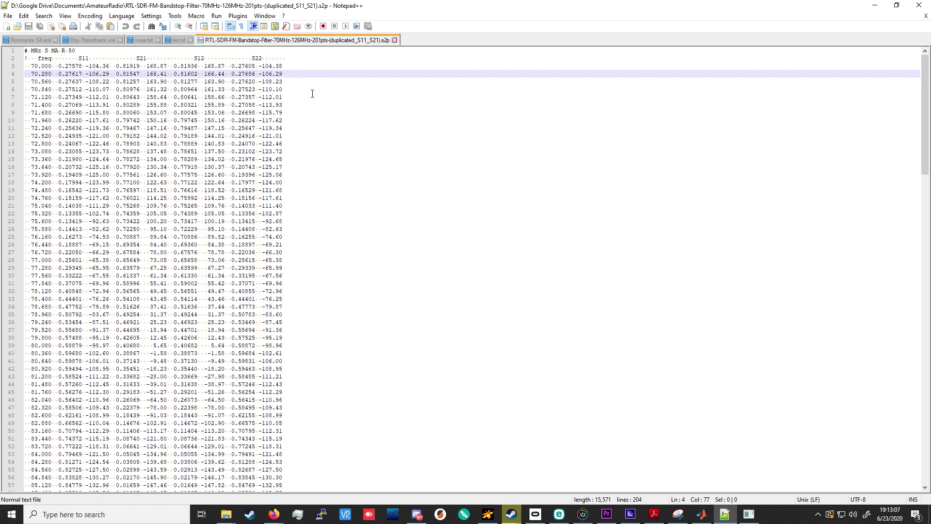
{"action": "left_click", "coordinate": [292, 64]}
{"action": "left_click", "coordinate": [287, 60]}
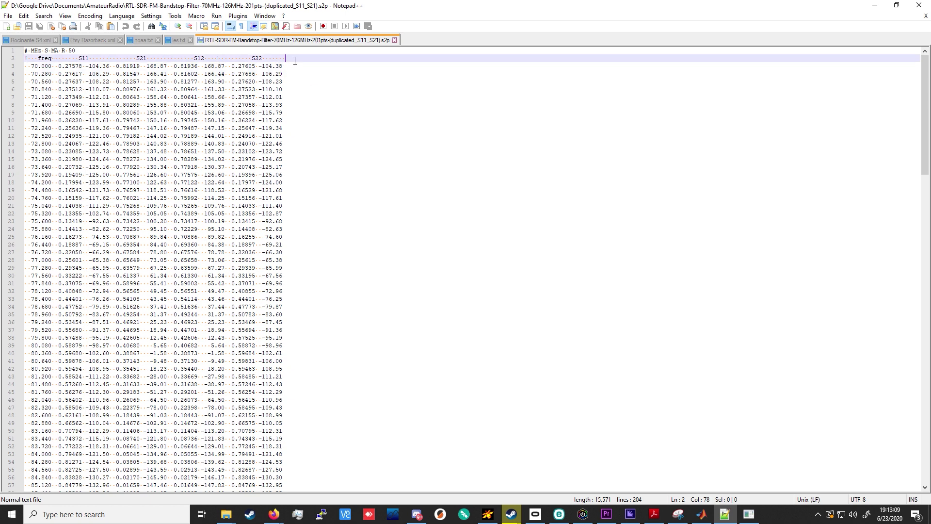
{"action": "key", "text": "Down"}
{"action": "key", "text": "Down"}
{"action": "key", "text": "Down"}
{"action": "key", "text": "Down"}
{"action": "left_click", "coordinate": [389, 123]}
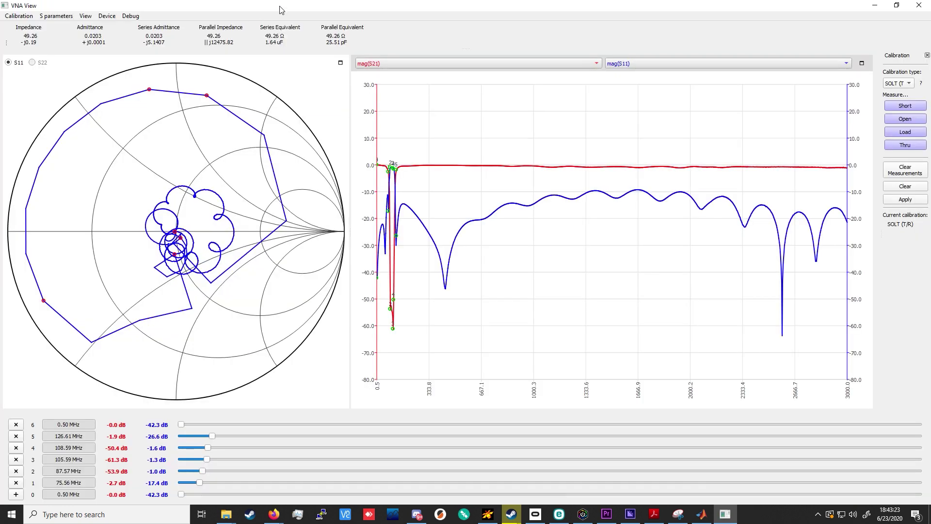
Check the 0.50–3000 MHz, 1000-point sweep parameters and close them unchanged.
{"action": "left_click", "coordinate": [107, 17]}
{"action": "left_click", "coordinate": [116, 27]}
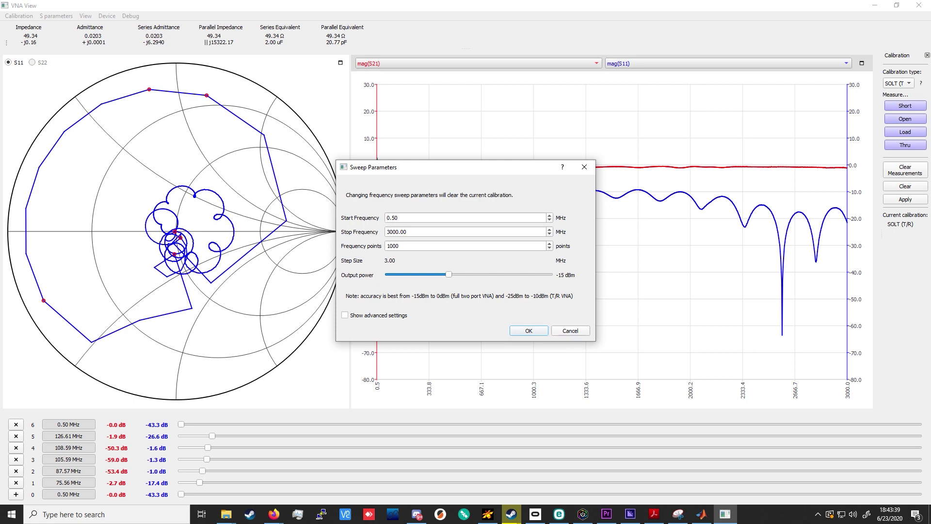
{"action": "left_click", "coordinate": [588, 334]}
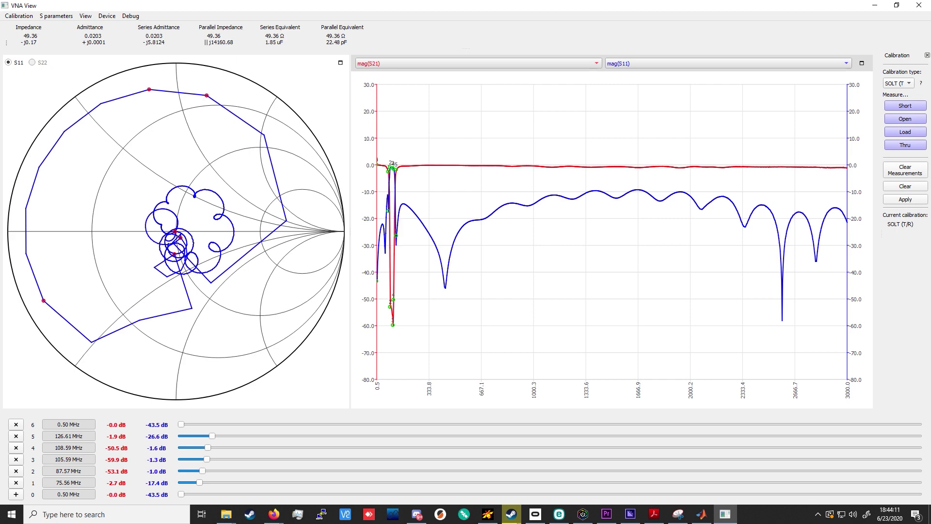
{"action": "key", "text": "alt+Tab"}
{"action": "scroll", "coordinate": [226, 269], "scroll_direction": "down", "scroll_amount": 3}
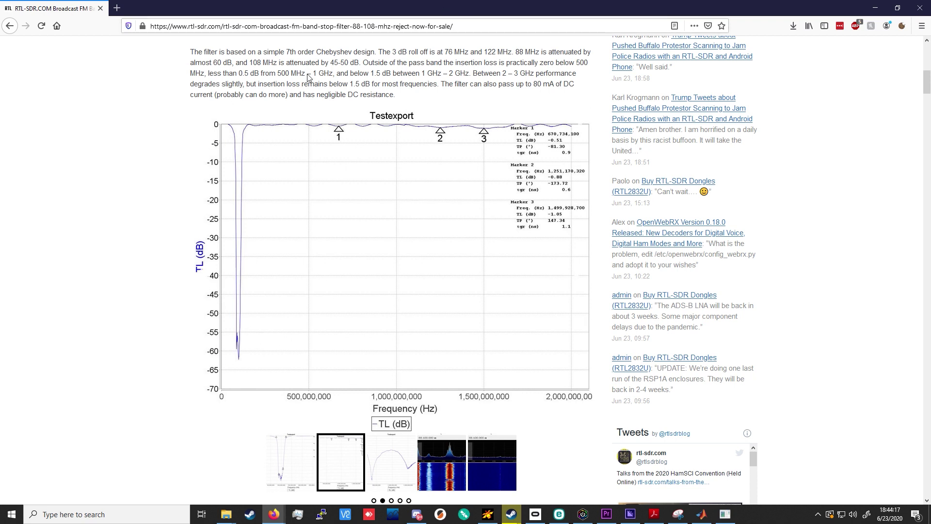
{"action": "key", "text": "alt+Tab"}
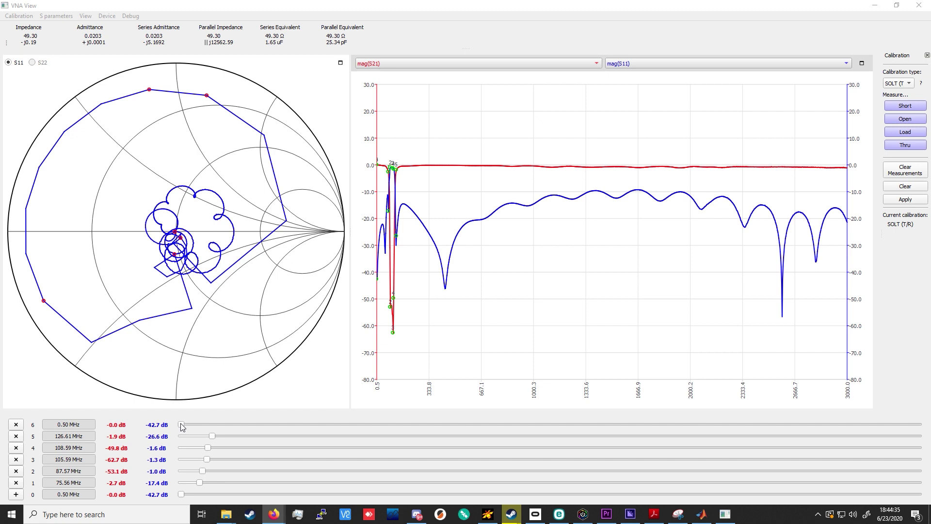
Move marker 6 to the 438.87 MHz S11 dip and compare with the article's RL (dB) chart.
{"action": "mouse_move", "coordinate": [181, 425]}
{"action": "left_mouse_down"}
{"action": "mouse_move", "coordinate": [231, 425]}
{"action": "mouse_move", "coordinate": [214, 427]}
{"action": "mouse_move", "coordinate": [223, 432]}
{"action": "left_mouse_up"}
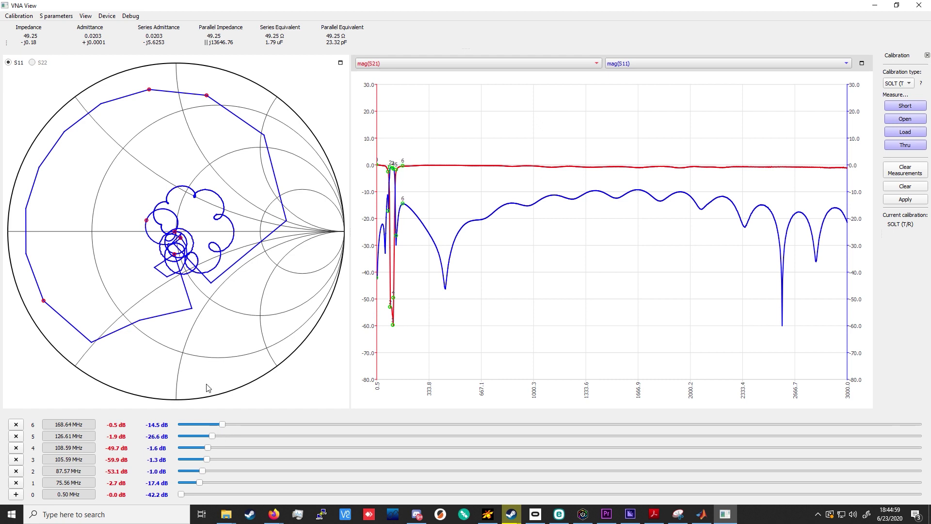
{"action": "left_click_drag", "start_coordinate": [229, 424], "coordinate": [290, 430]}
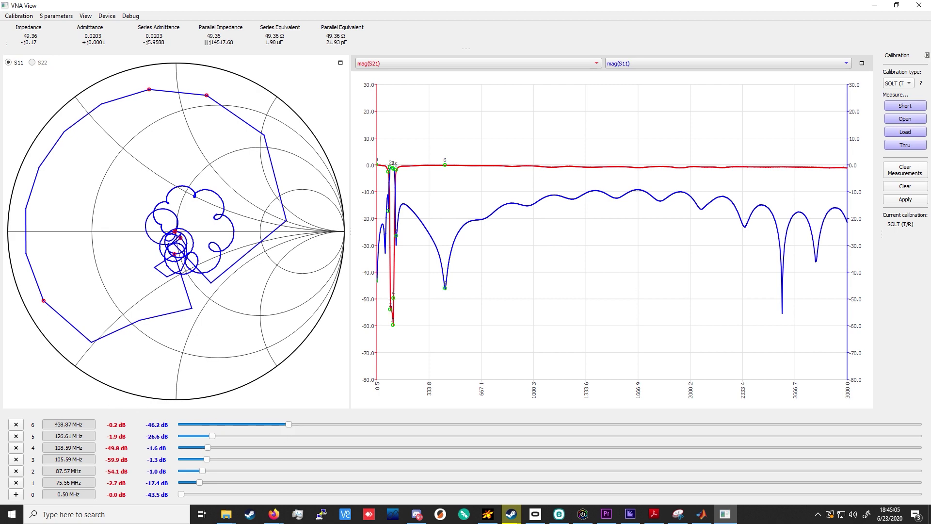
{"action": "left_click", "coordinate": [274, 514]}
{"action": "scroll", "coordinate": [232, 314], "scroll_direction": "up", "scroll_amount": 2}
{"action": "scroll", "coordinate": [231, 314], "scroll_direction": "up", "scroll_amount": 3}
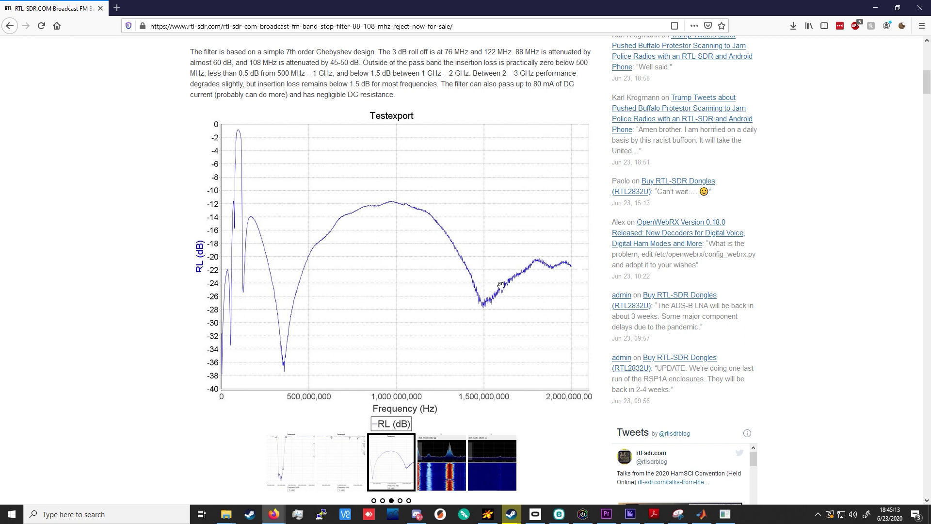
Compare marker 6 near 1474 MHz with the article, then set it to 1042.37 MHz (−0.6 dB S21, −13.0 dB S11).
{"action": "key", "text": "alt+Tab"}
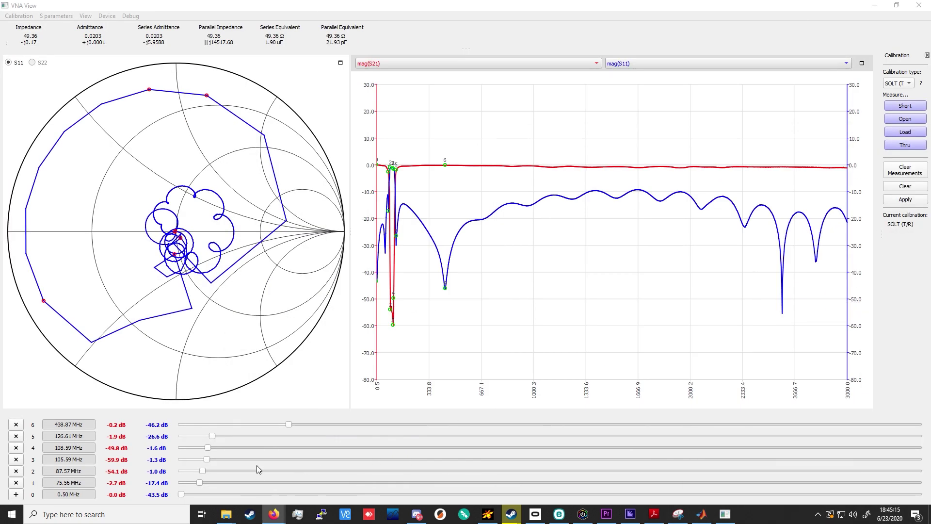
{"action": "left_click_drag", "start_coordinate": [289, 424], "coordinate": [546, 430]}
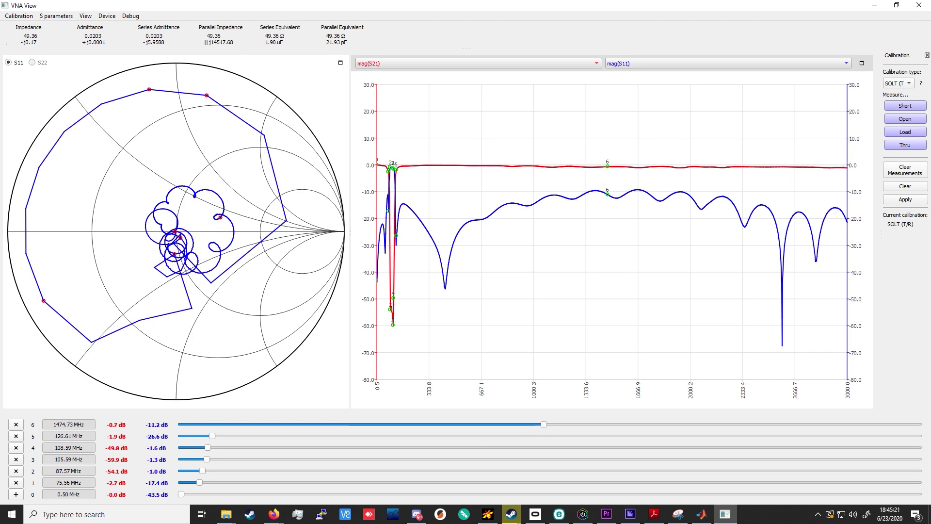
{"action": "key", "text": "alt+Tab"}
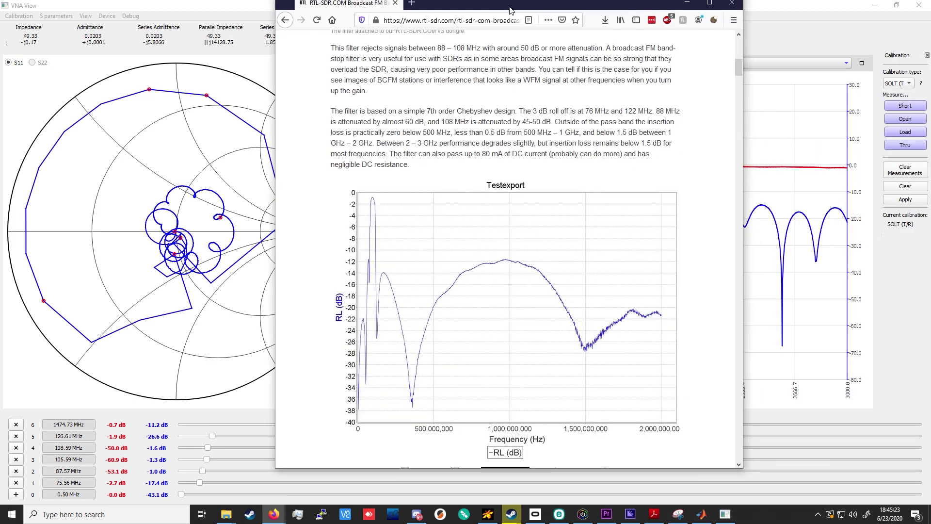
{"action": "key", "text": "alt+Tab"}
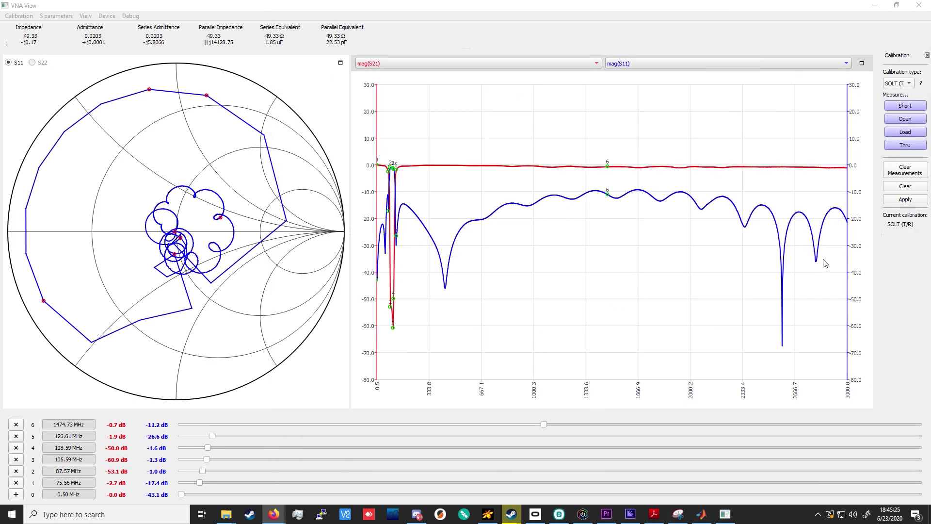
{"action": "mouse_move", "coordinate": [546, 425]}
{"action": "left_mouse_down"}
{"action": "mouse_move", "coordinate": [846, 448]}
{"action": "mouse_move", "coordinate": [440, 459]}
{"action": "left_mouse_up"}
{"action": "left_click", "coordinate": [617, 11]}
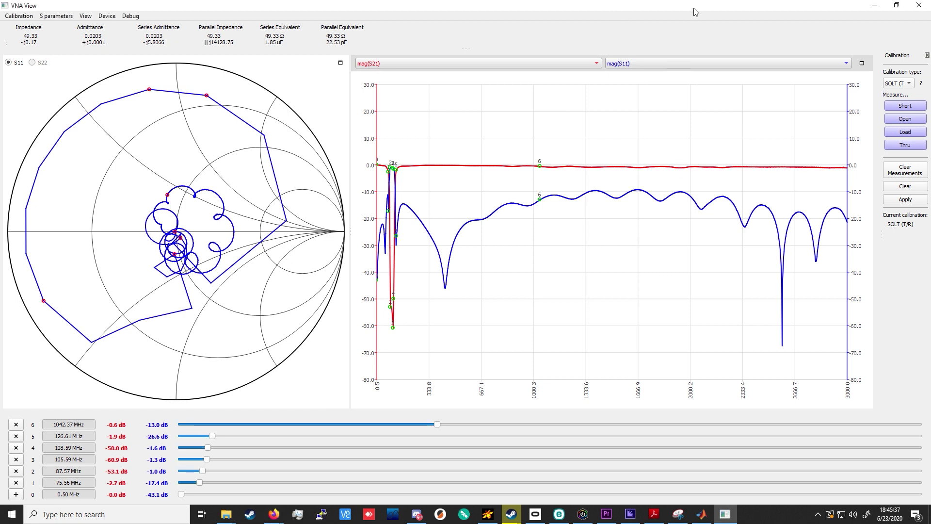